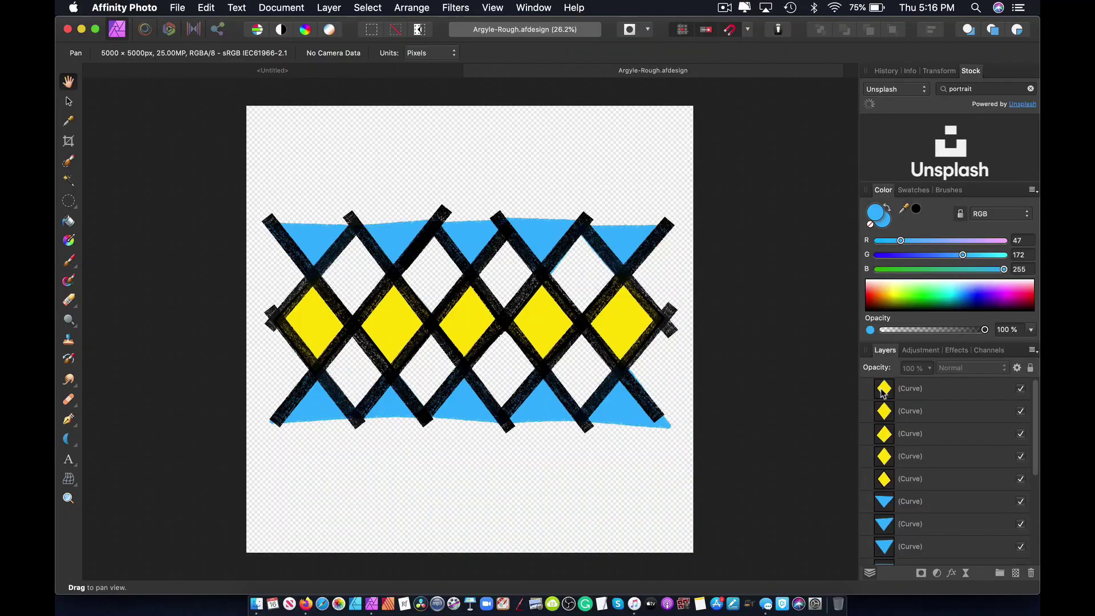
# Examine the argyle design's layer stack and the available layer effects, switching Gaussian Blur on and off.
pyautogui.scroll(-5, 905, 417)
pyautogui.scroll(5, 905, 417)
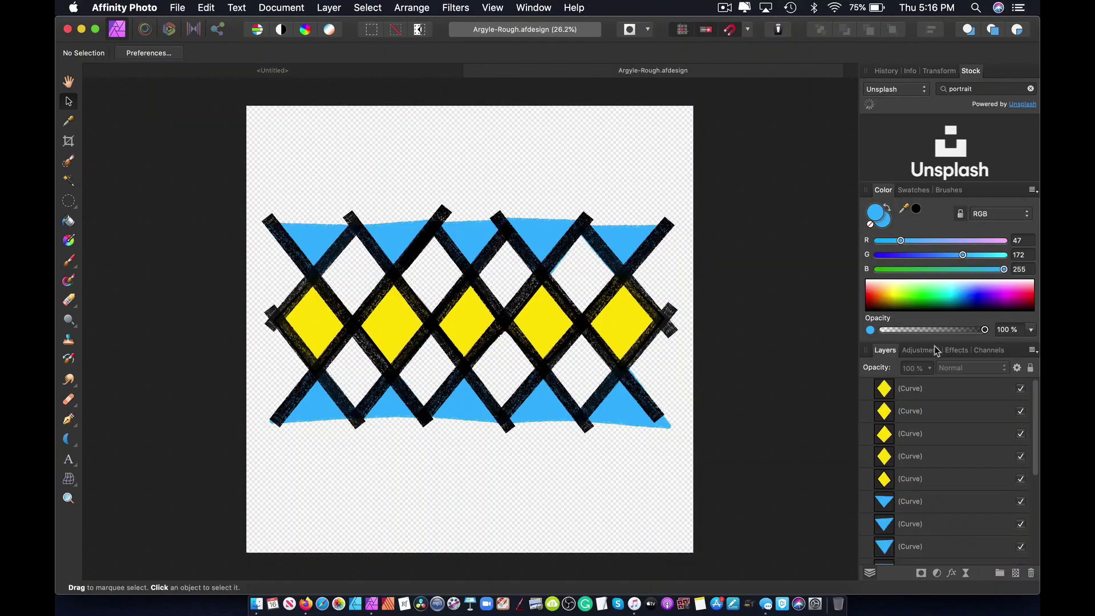
pyautogui.click(920, 349)
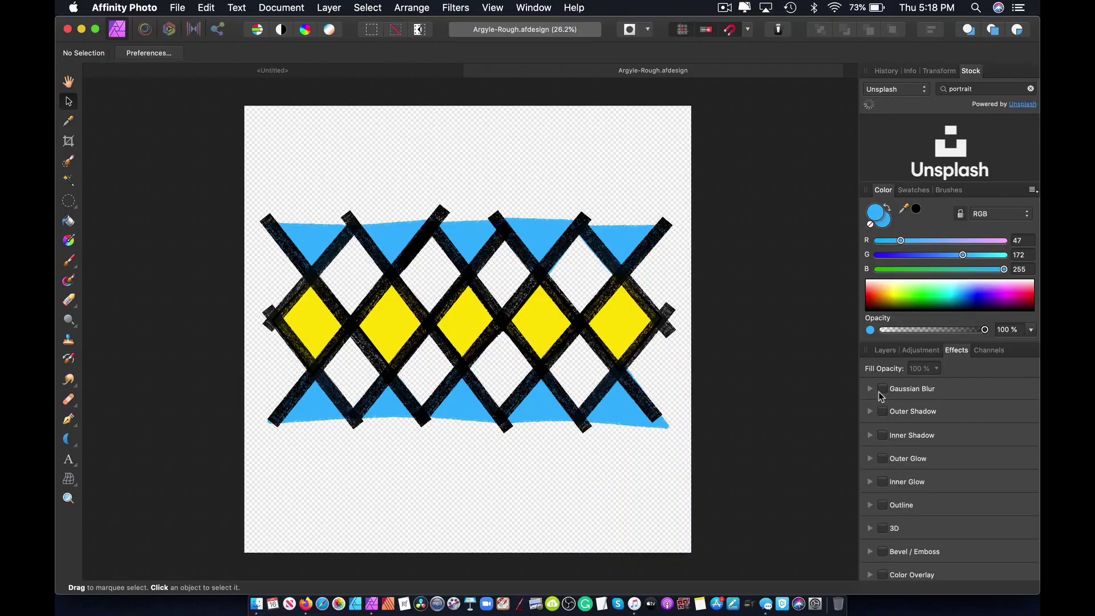
pyautogui.click(882, 389)
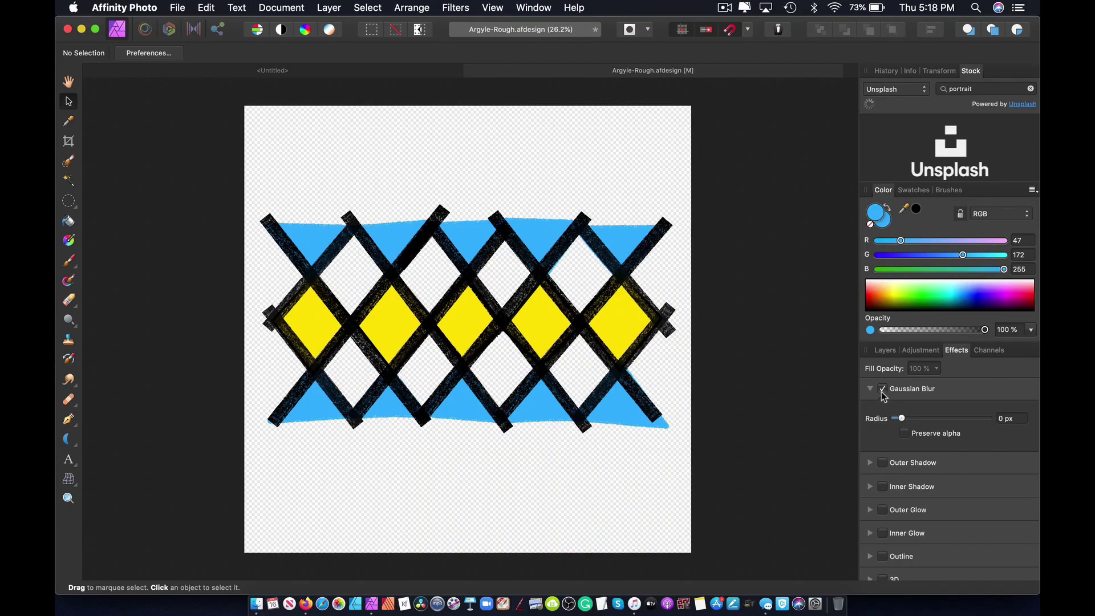
pyautogui.click(882, 390)
pyautogui.scroll(-1, 884, 462)
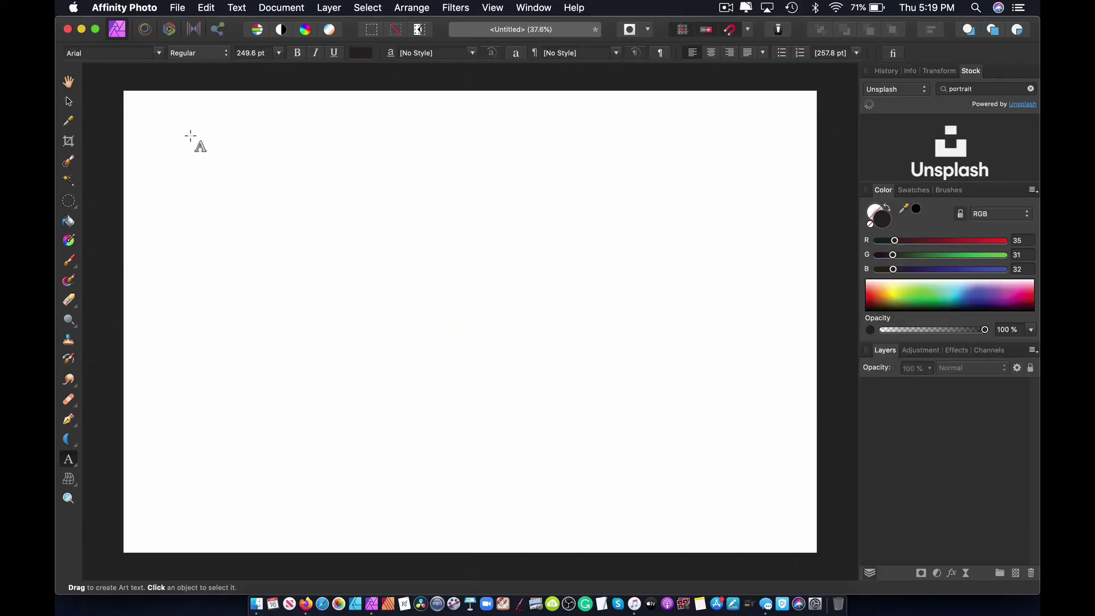
# Create art text about 224 pt high reading "this rules!" near the upper edge of the blank page.
pyautogui.moveTo(195, 131); pyautogui.dragTo(307, 220)
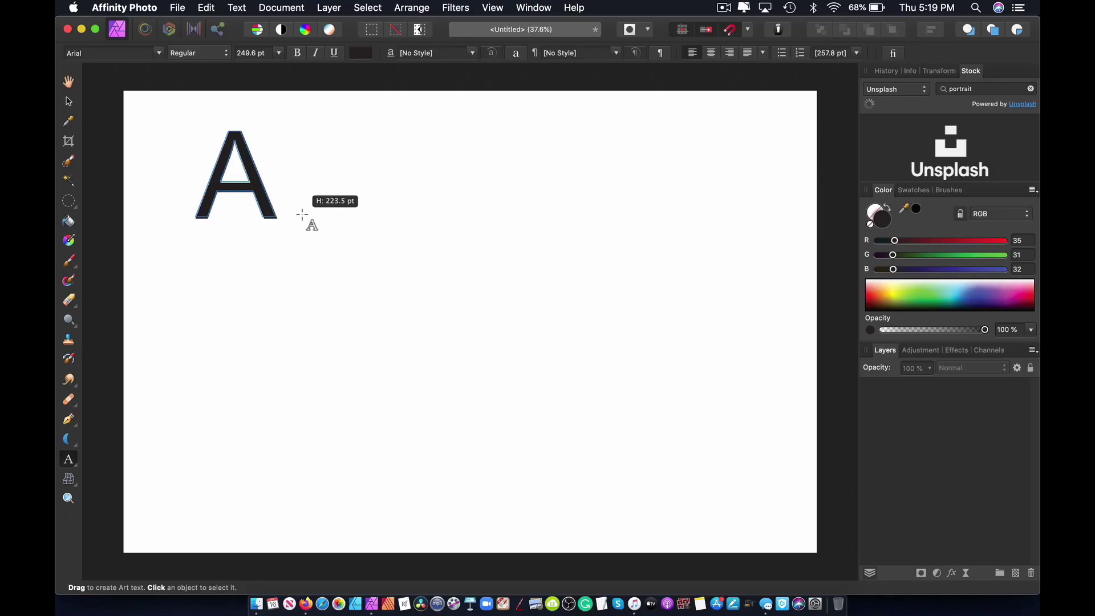
pyautogui.moveTo(300, 214); pyautogui.dragTo(325, 234)
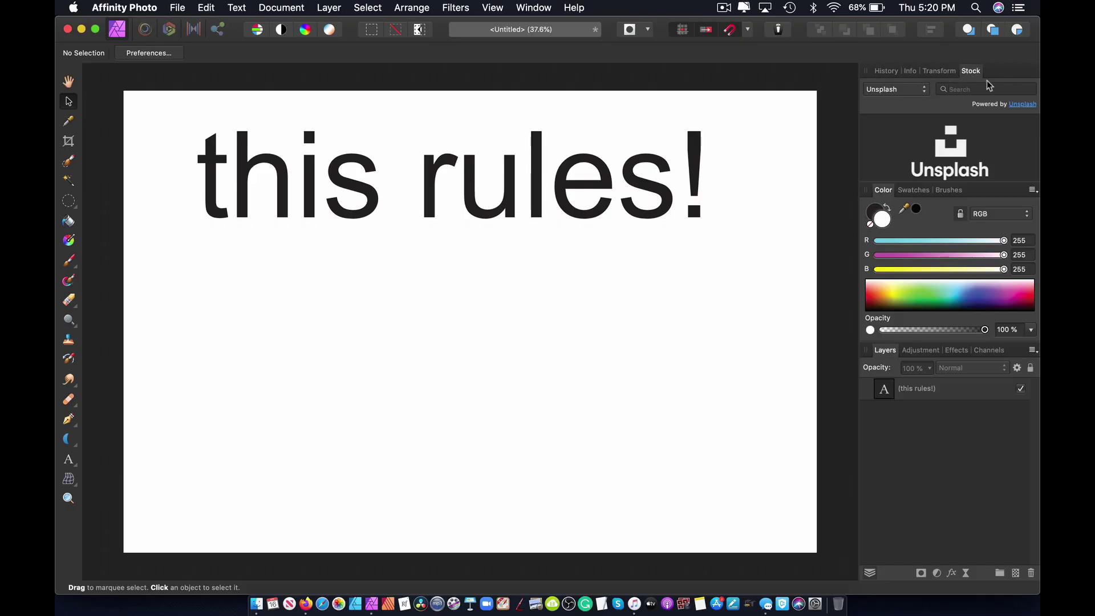
# Search the Unsplash stock library for dogs and place the corgi photo on the page below the text.
pyautogui.click(896, 91)
pyautogui.scroll(-5, 960, 159)
pyautogui.scroll(-5, 962, 159)
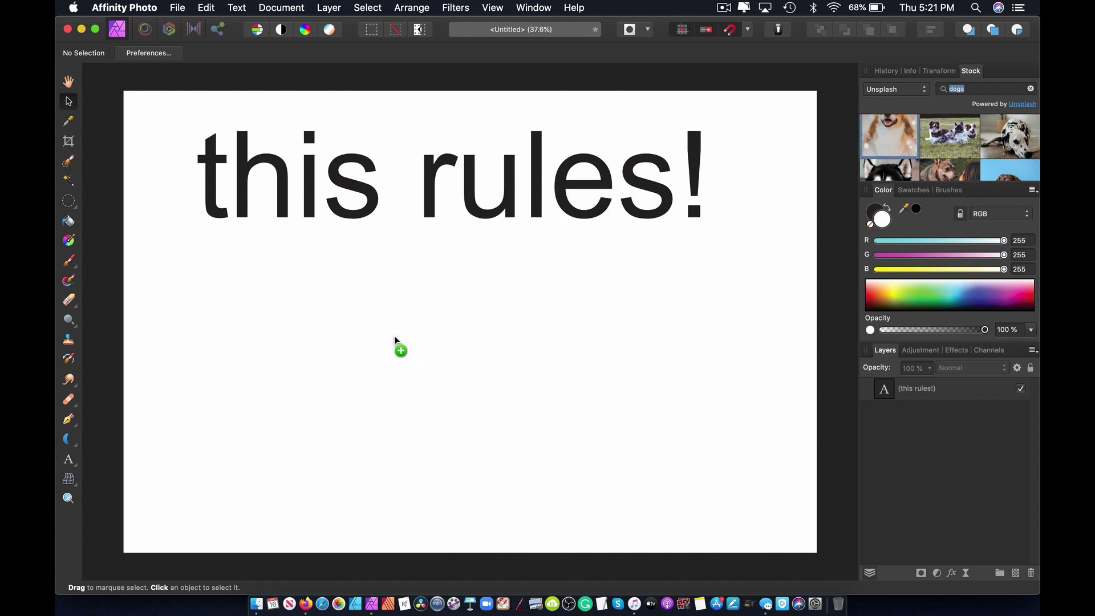
pyautogui.moveTo(580, 338); pyautogui.dragTo(489, 272)
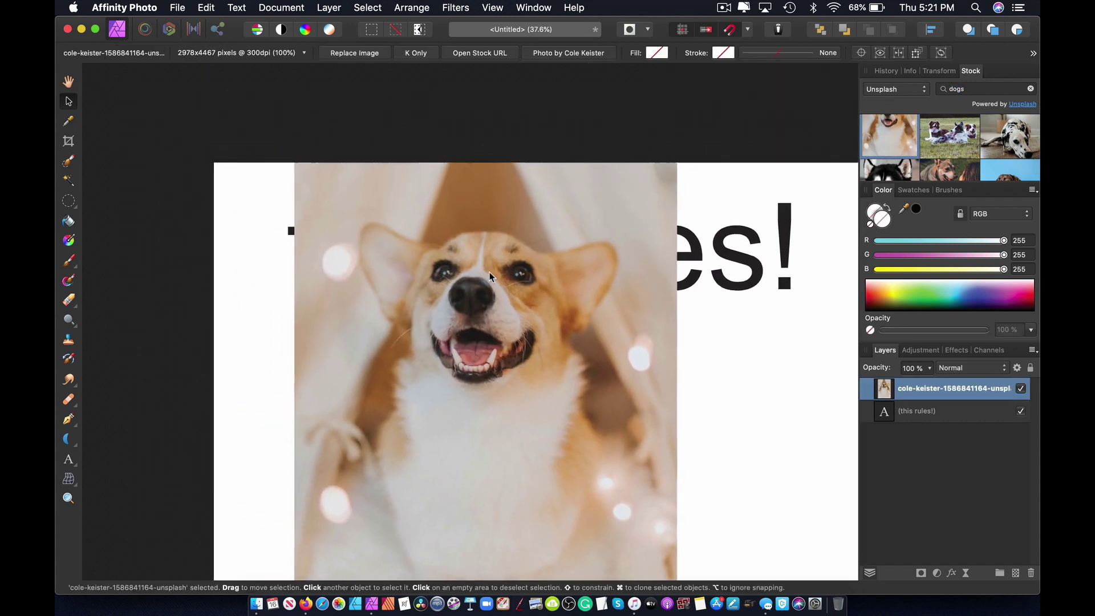
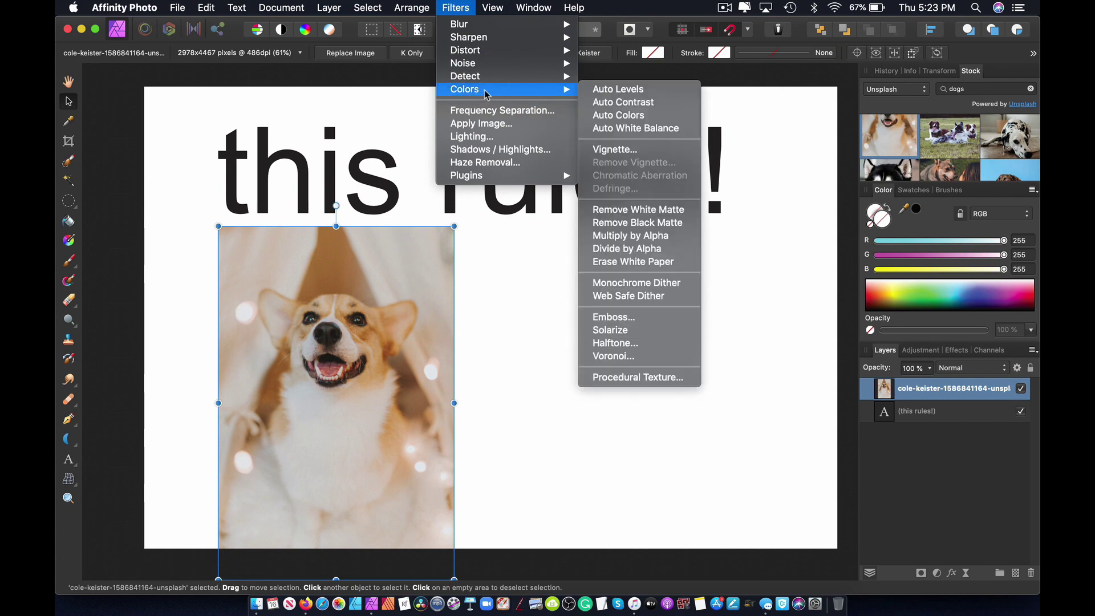
# Try the Halftone filter on the corgi photo with the Line and Circular screens.
pyautogui.click(624, 344)
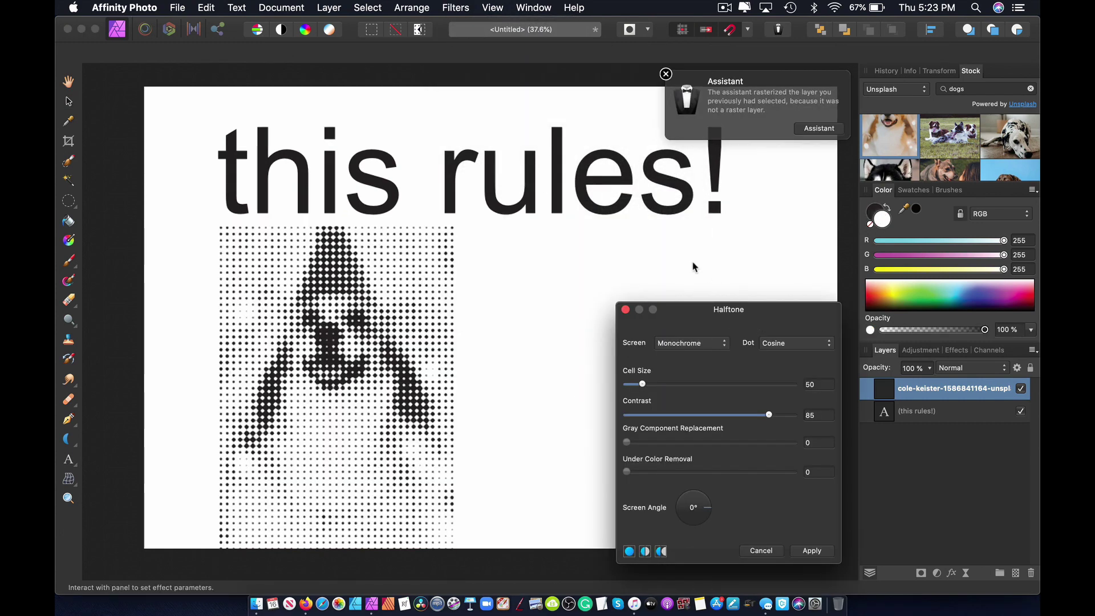
pyautogui.moveTo(766, 311); pyautogui.dragTo(679, 217)
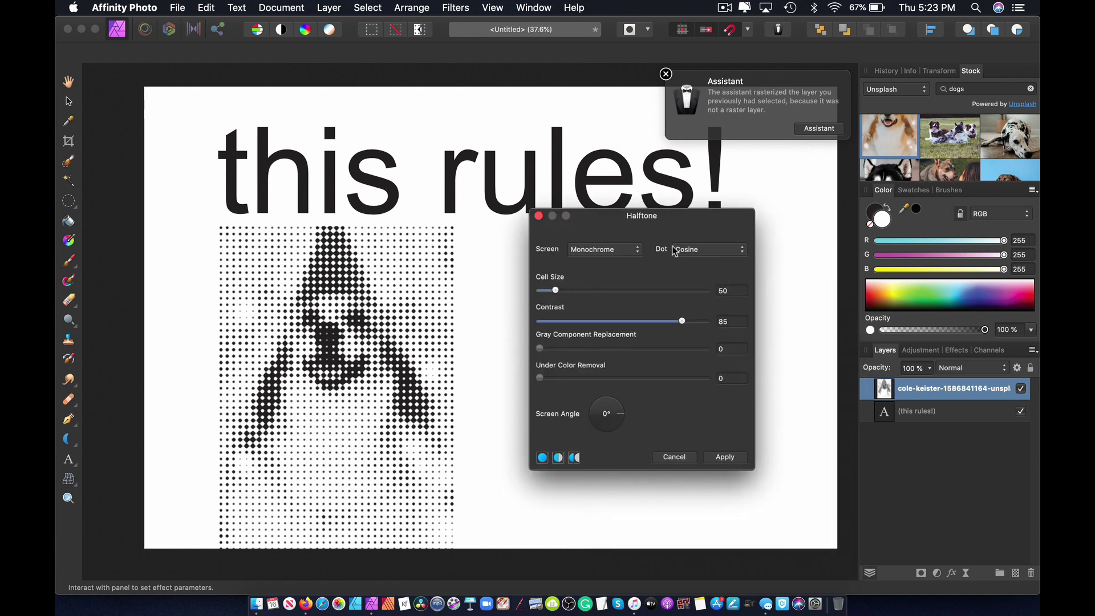
pyautogui.click(590, 261)
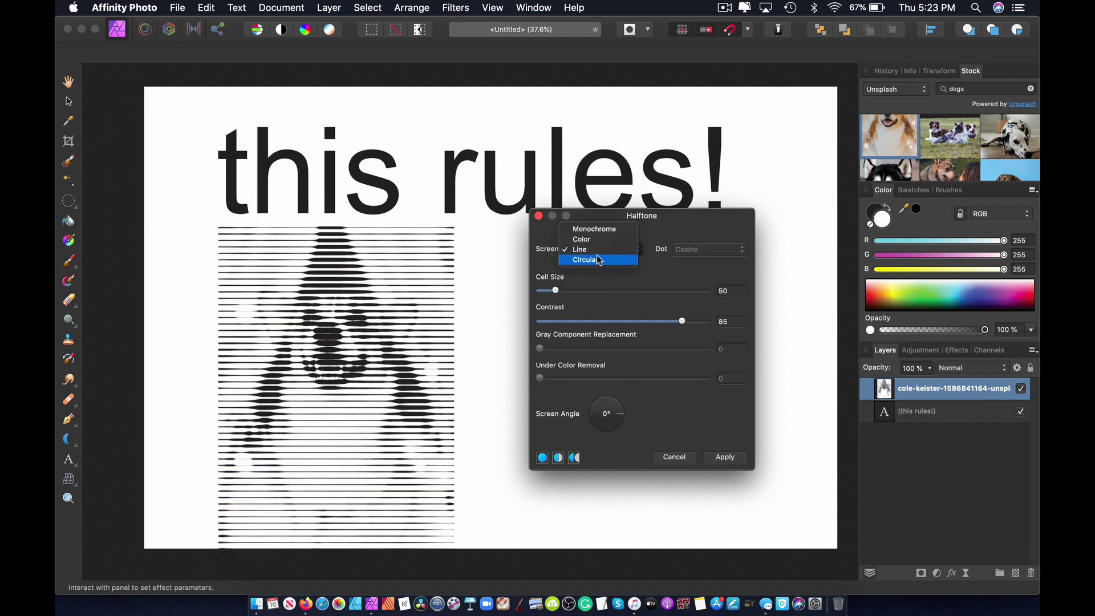
pyautogui.click(598, 260)
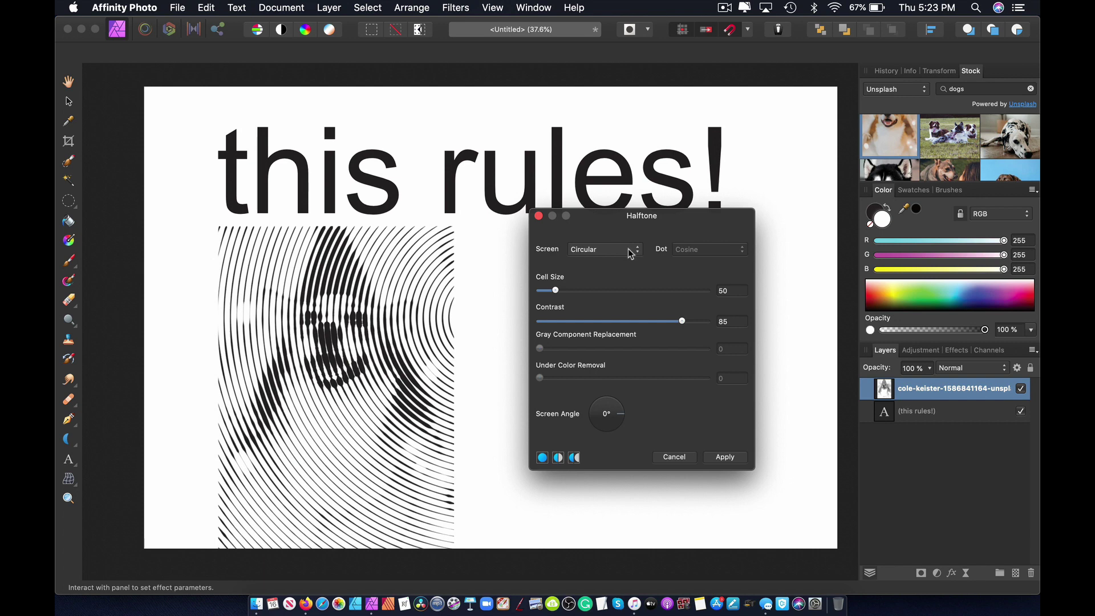
# Try the halftone with a Monochrome screen, Round dots, a cell size of about 75 and a rotated screen angle.
pyautogui.click(705, 249)
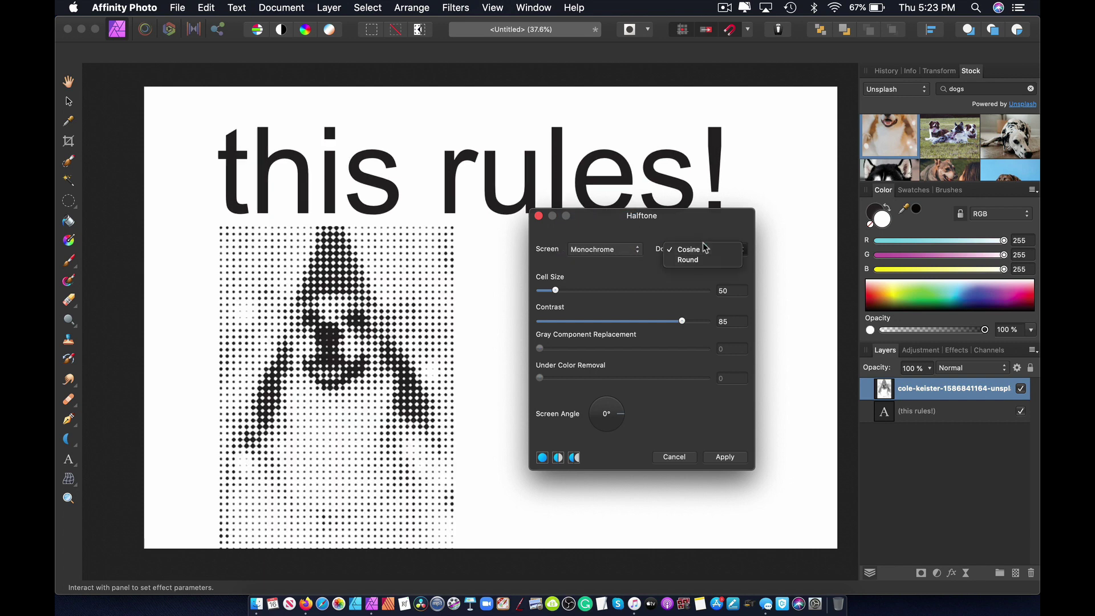
pyautogui.click(697, 260)
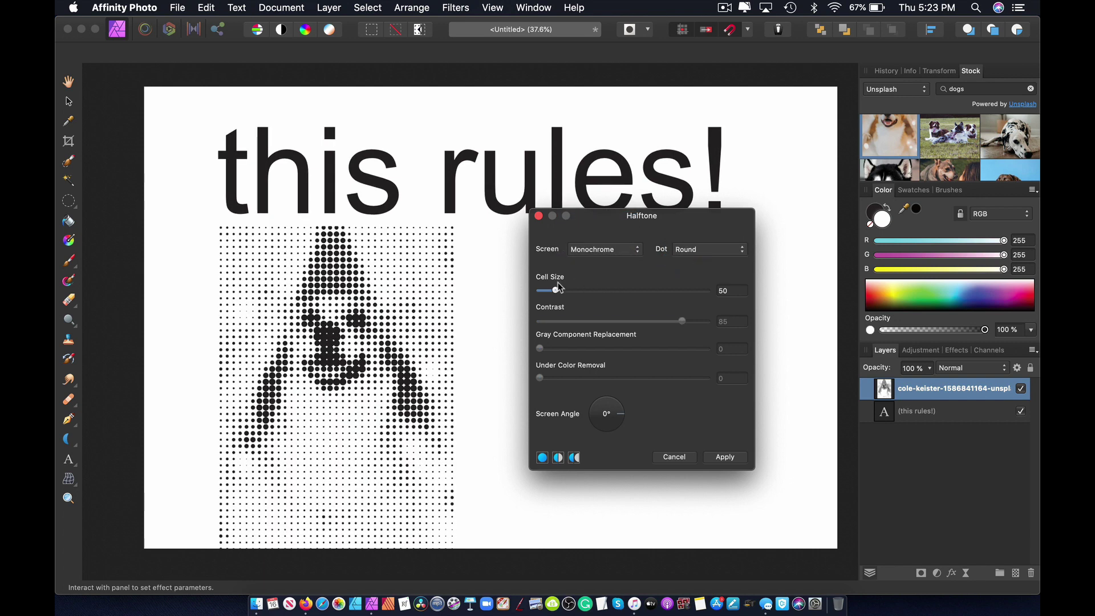
pyautogui.moveTo(572, 292); pyautogui.dragTo(564, 291)
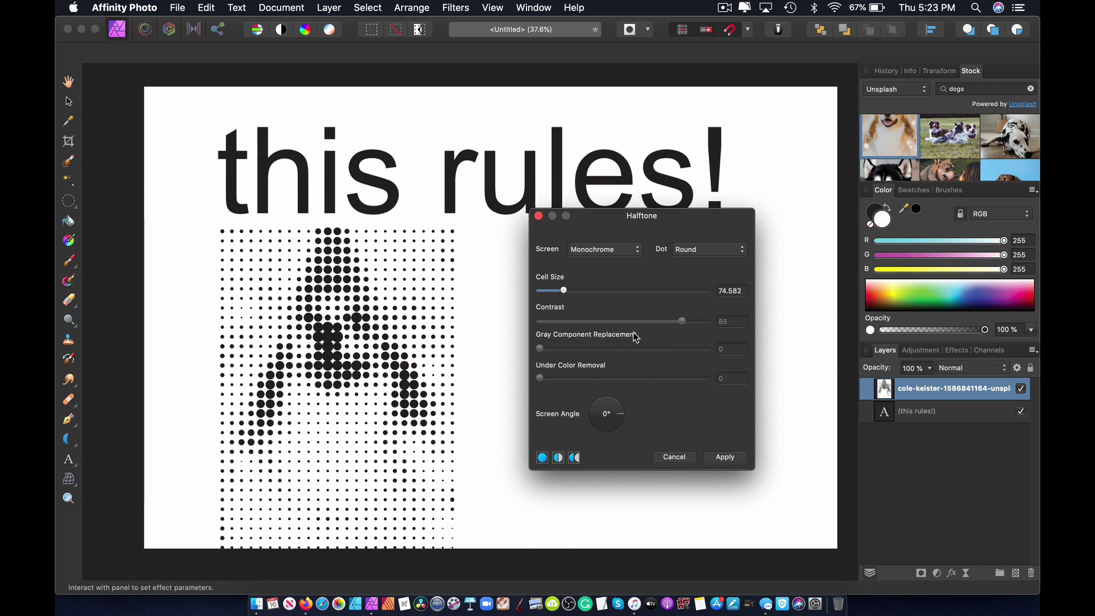
pyautogui.moveTo(616, 408); pyautogui.dragTo(627, 408)
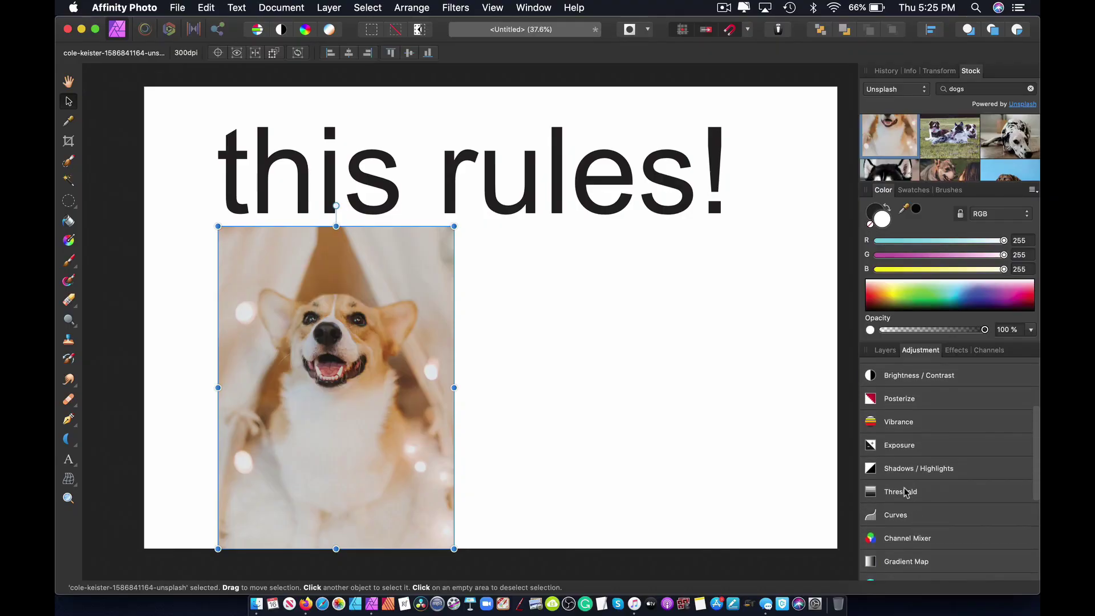
# Try a Threshold adjustment on the corgi photo with the threshold at 68%.
pyautogui.click(906, 492)
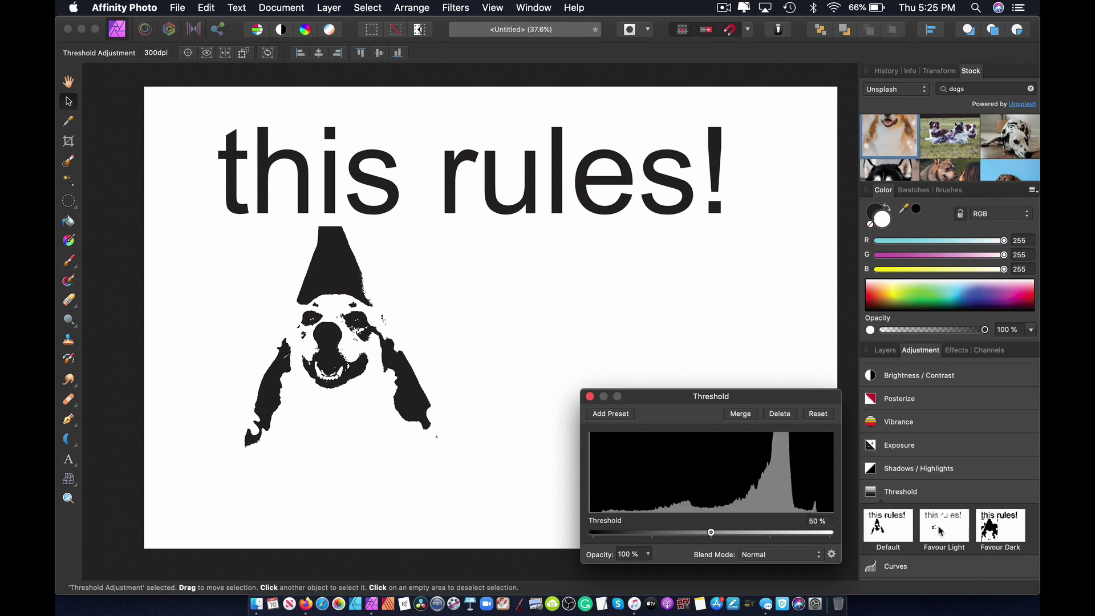
pyautogui.scroll(-2, 941, 531)
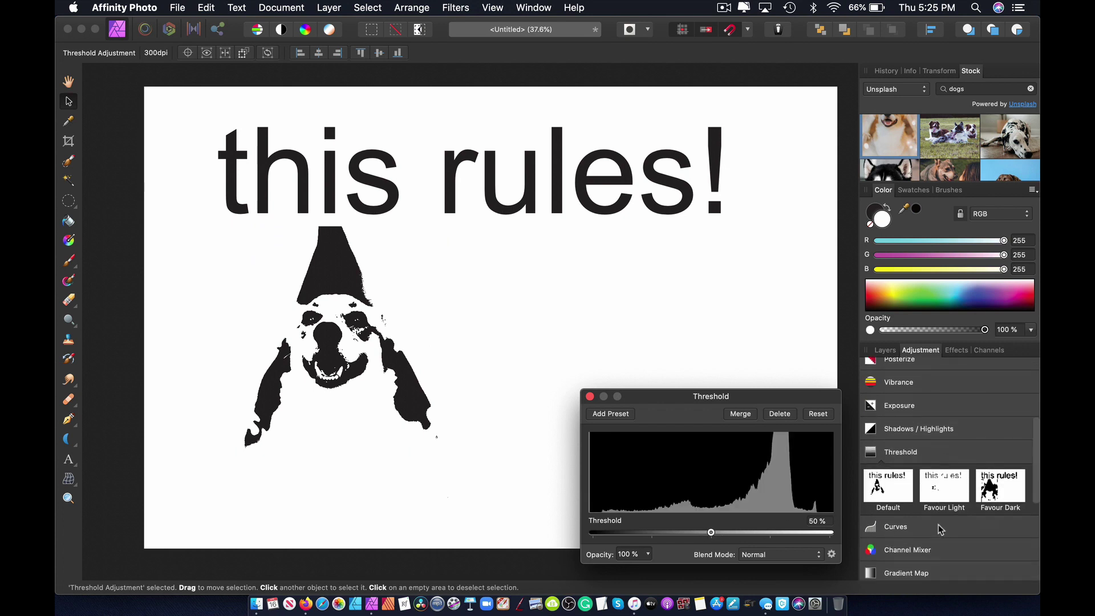
pyautogui.click(988, 489)
pyautogui.moveTo(728, 537); pyautogui.dragTo(753, 540)
# Look through the Threshold adjustment's blend modes, keep Normal and fine-tune the threshold value.
pyautogui.click(765, 556)
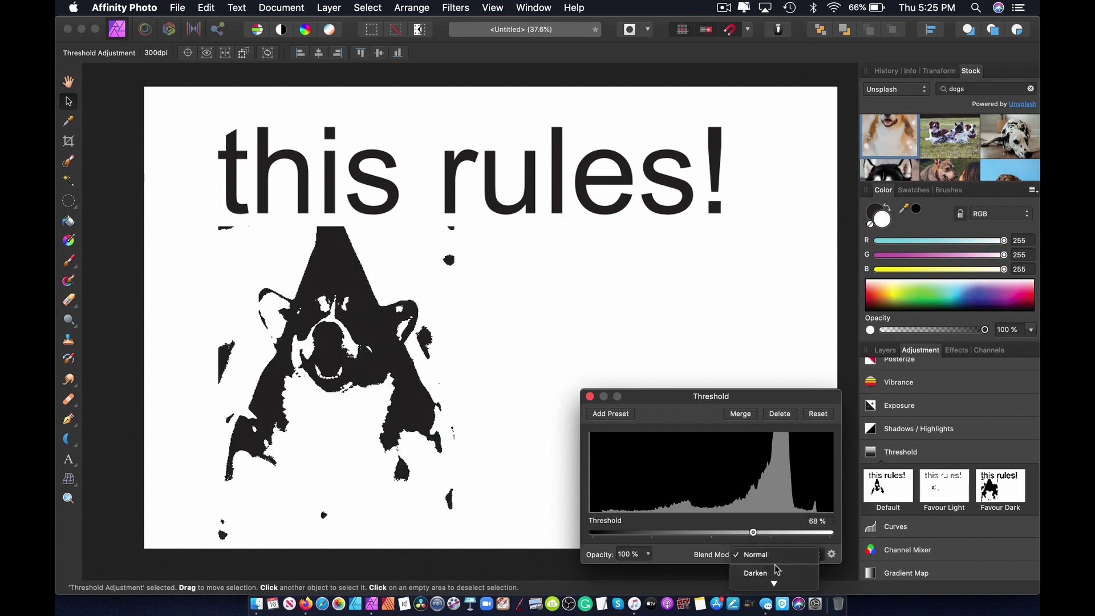
pyautogui.click(764, 571)
pyautogui.click(767, 556)
pyautogui.click(792, 452)
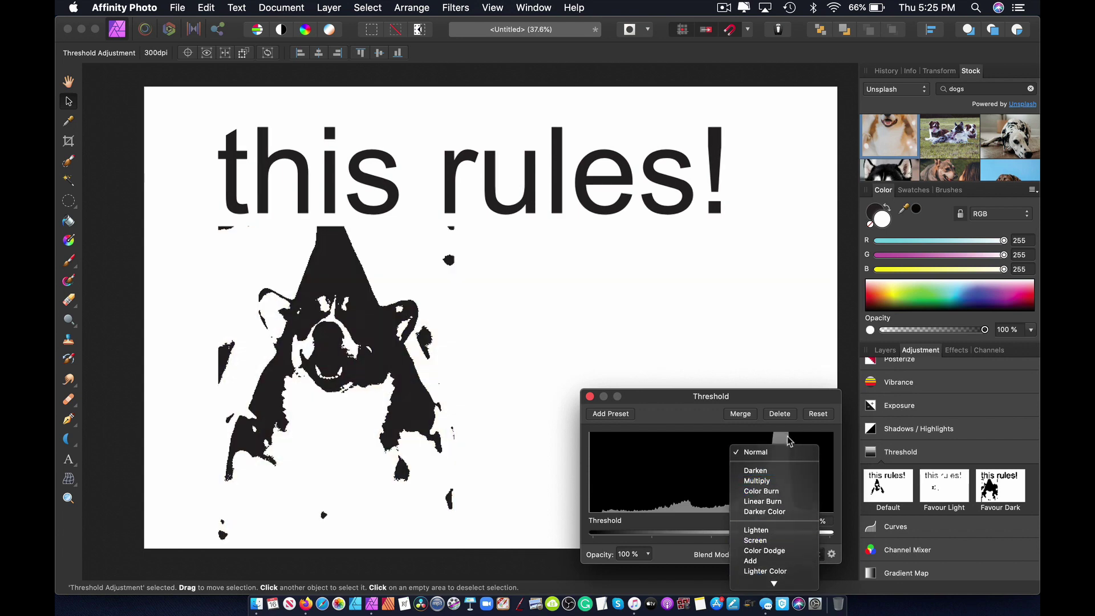
pyautogui.moveTo(739, 536); pyautogui.dragTo(749, 535)
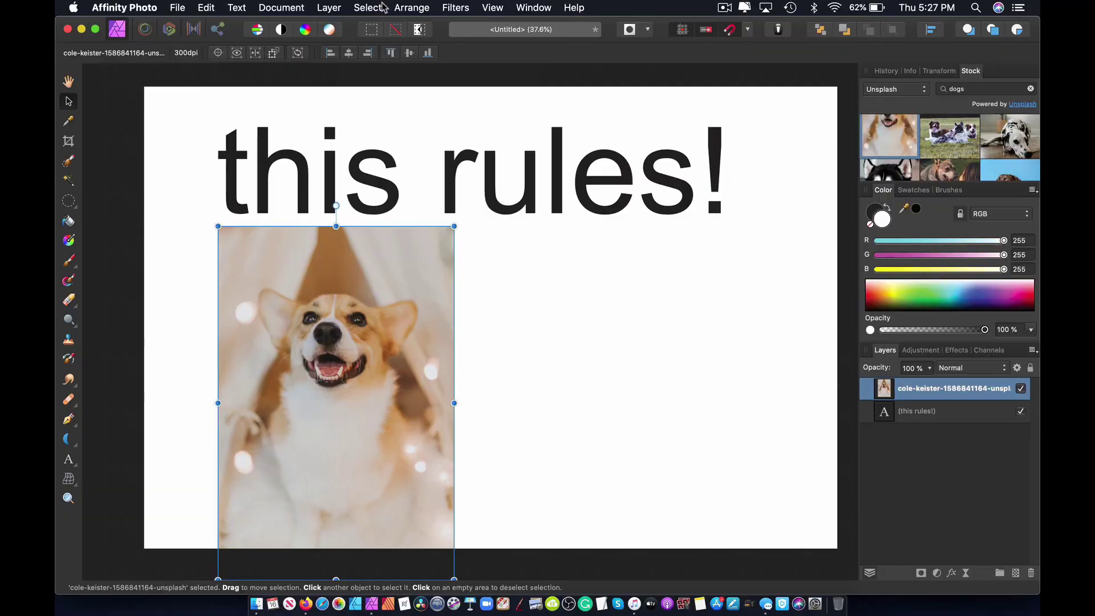
# Select a sampled colour range on the corgi photo with a tolerance of 10% and the RGB Cube model.
pyautogui.click(383, 8)
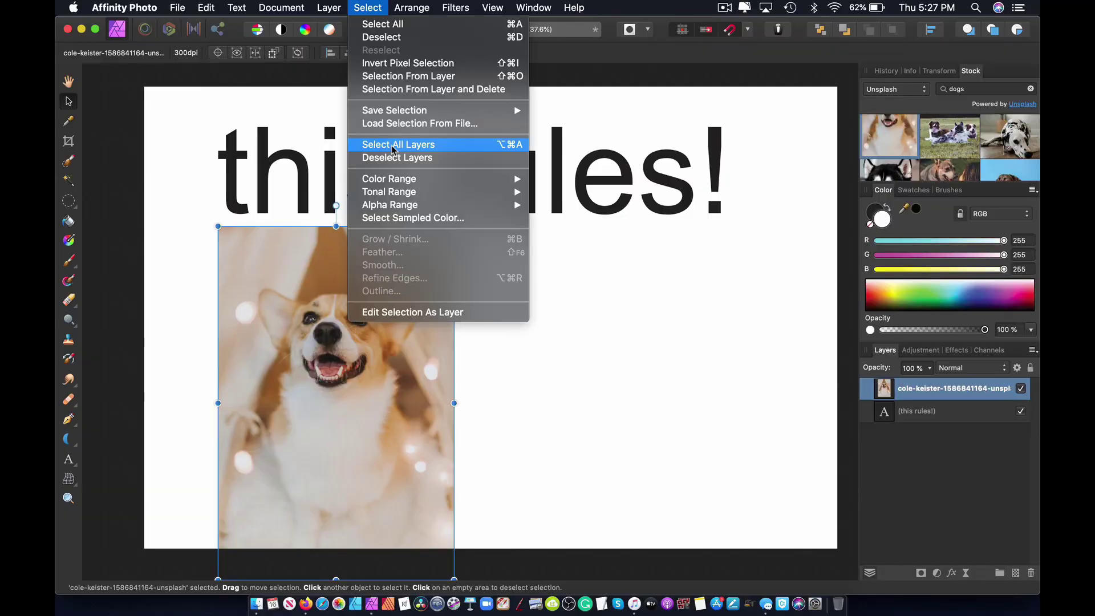
pyautogui.click(412, 220)
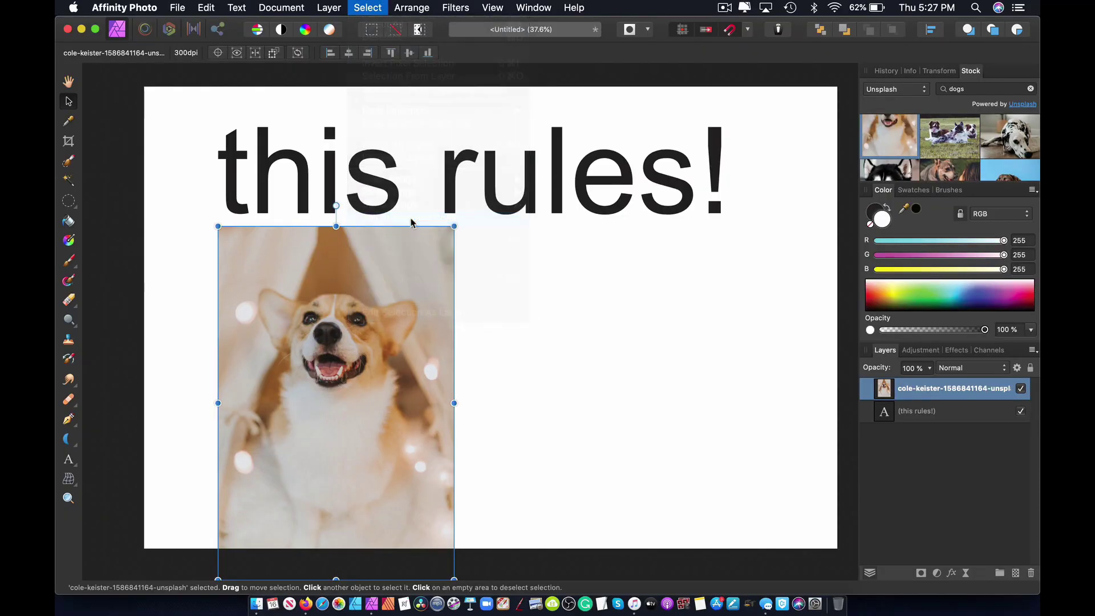
pyautogui.click(325, 274)
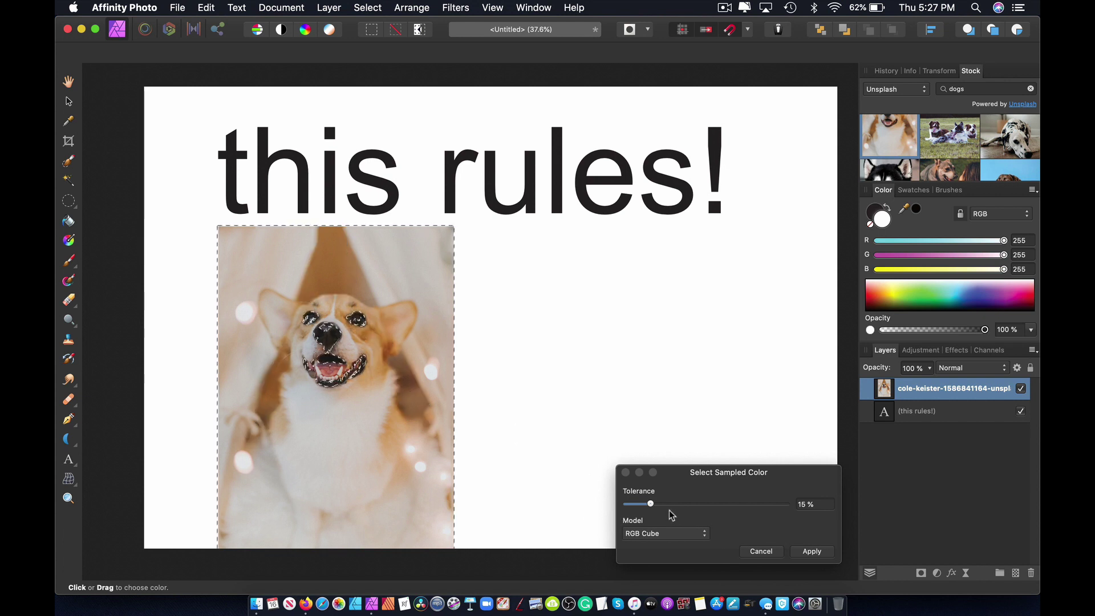
pyautogui.moveTo(651, 504)
pyautogui.mouseDown()
pyautogui.moveTo(668, 505)
pyautogui.moveTo(611, 502)
pyautogui.moveTo(663, 506)
pyautogui.moveTo(642, 507)
pyautogui.mouseUp()
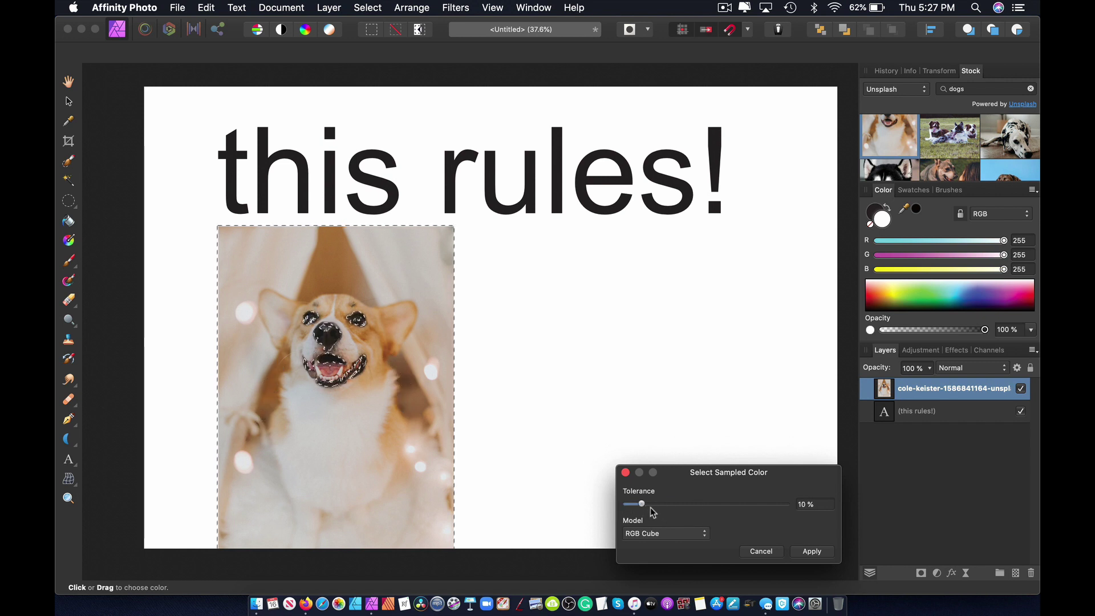
pyautogui.click(813, 552)
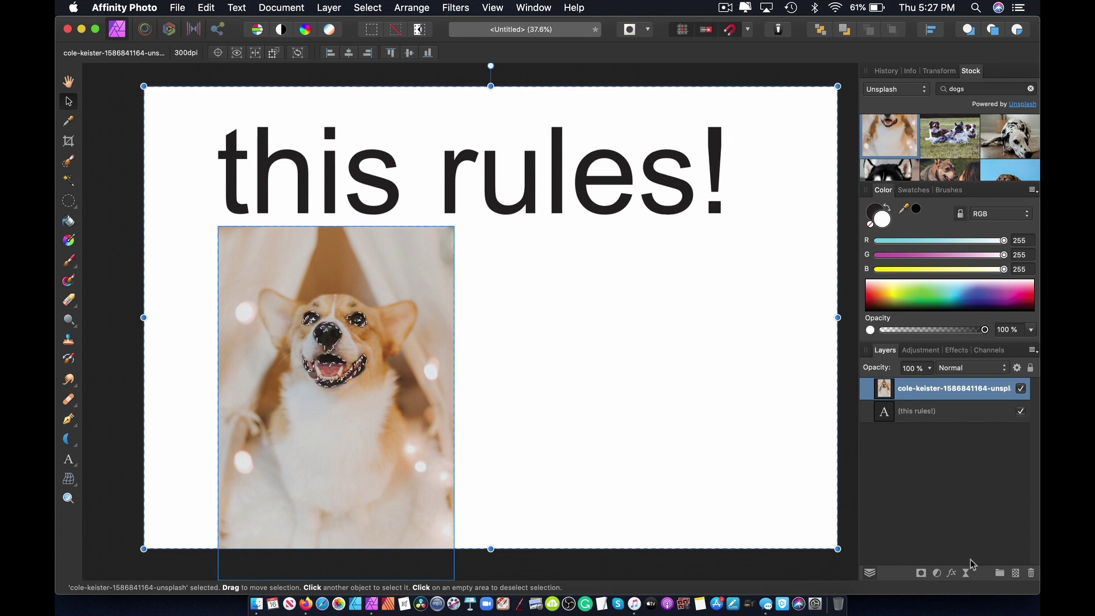
# Add a pixel layer above the corgi photo and try to fill the sampled selection with RGB 255, 0, 255.
pyautogui.click(1017, 573)
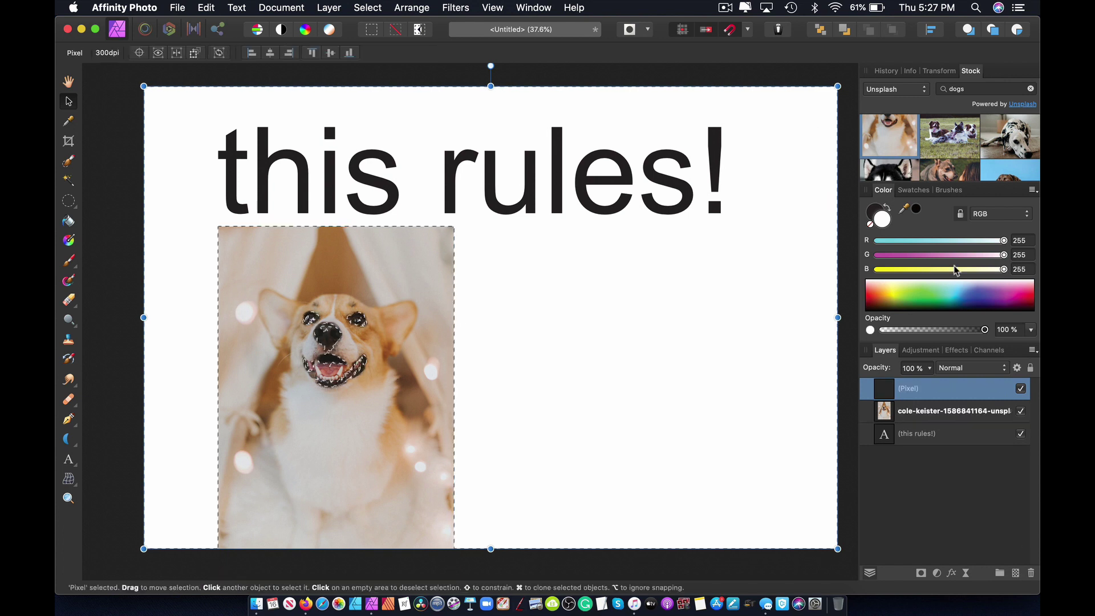
pyautogui.moveTo(936, 258); pyautogui.dragTo(892, 257)
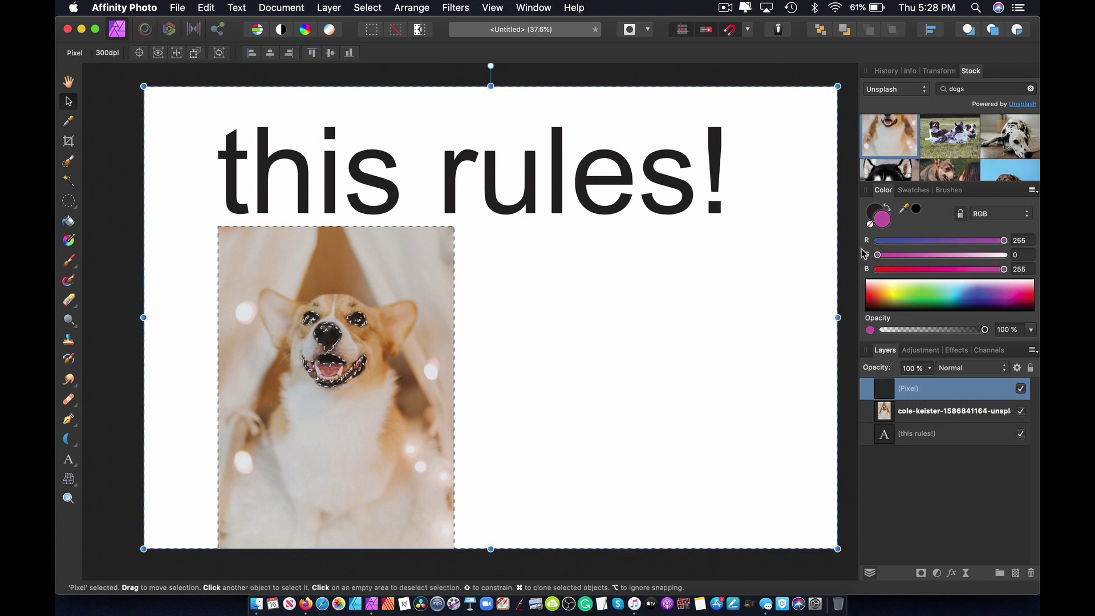
pyautogui.click(204, 8)
pyautogui.click(274, 182)
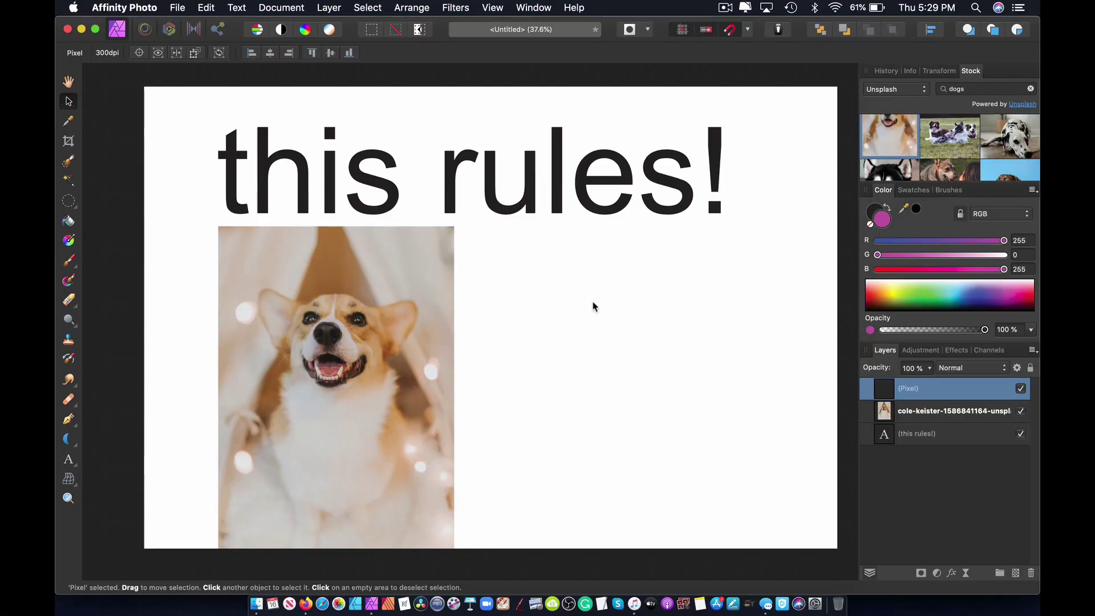
# Draw a large magenta heart with the Heart Tool in the empty area beside the corgi photo, below the text.
pyautogui.click(69, 440)
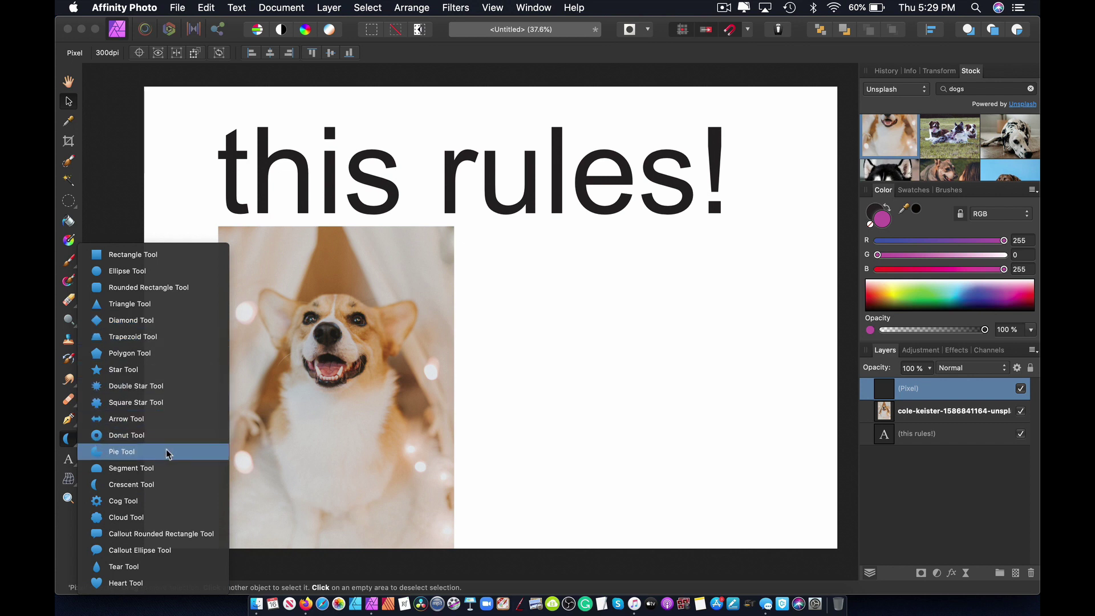
pyautogui.click(174, 582)
pyautogui.moveTo(519, 303); pyautogui.dragTo(733, 504)
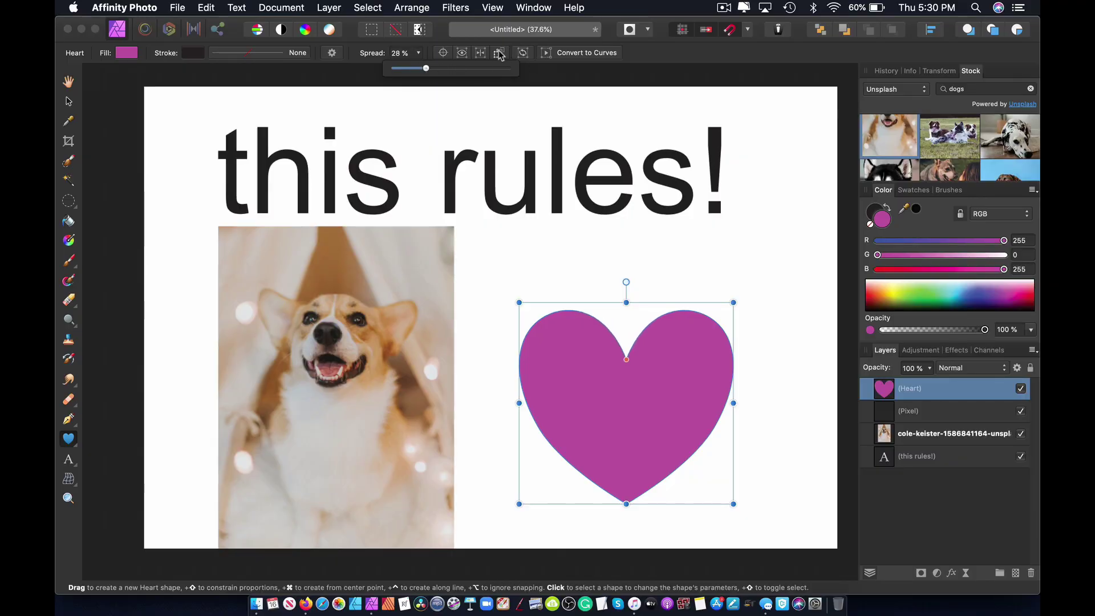
pyautogui.click(418, 54)
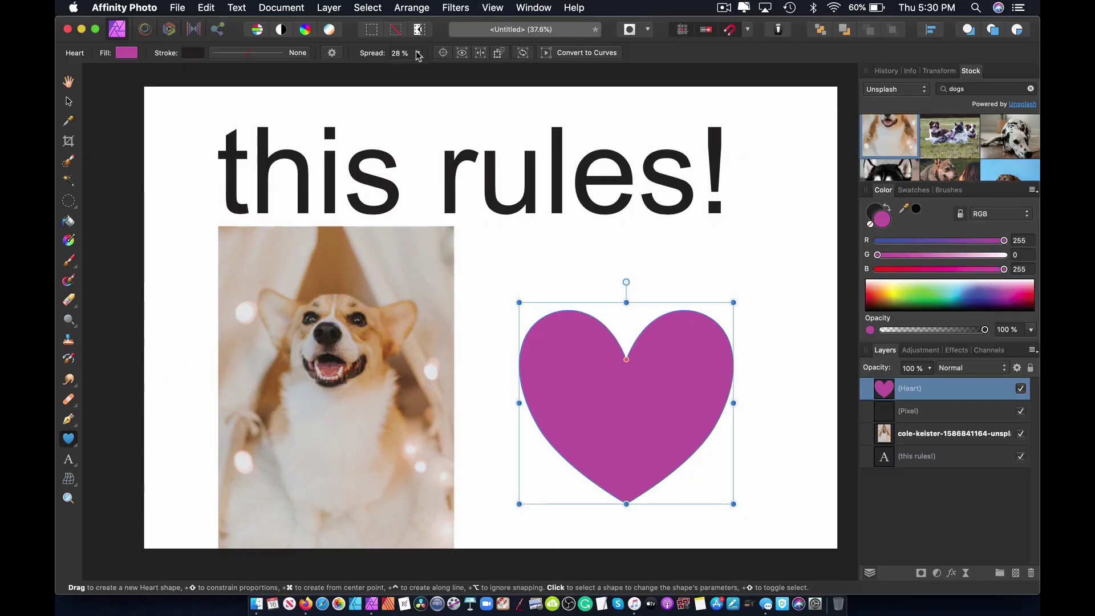